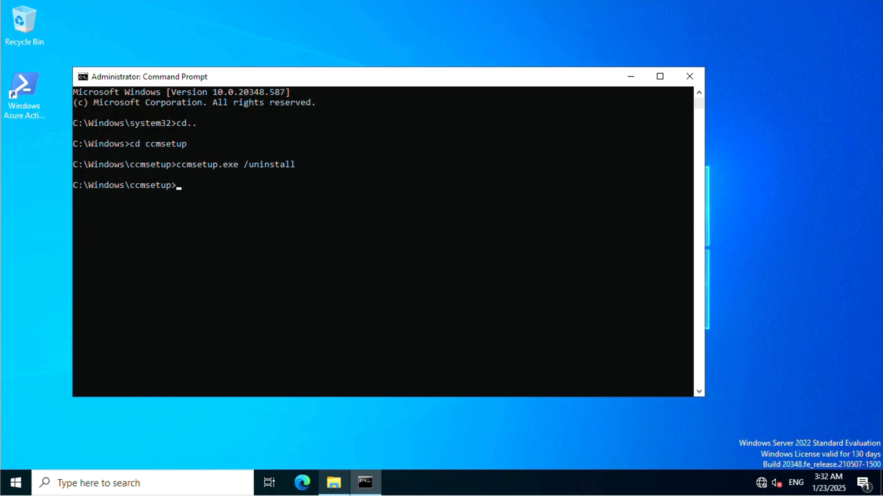
In File Explorer, open C:\Windows\ccmsetup\Logs, granting permanent access to the ccmsetup folder, and select the client.msi log
{"action": "left_click", "coordinate": [339, 489]}
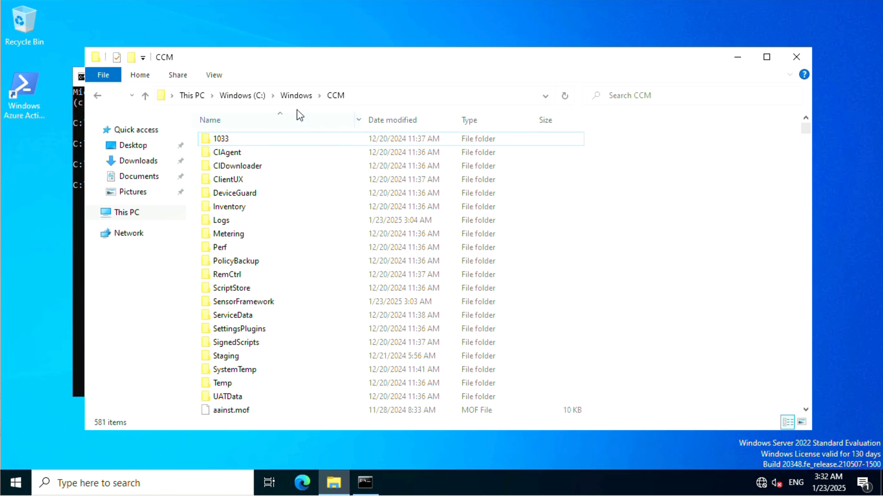
{"action": "left_click", "coordinate": [245, 96]}
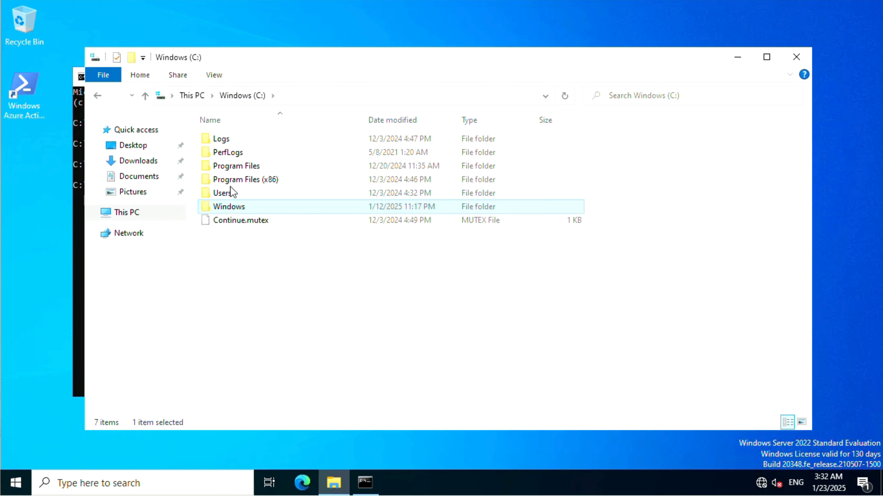
{"action": "double_click", "coordinate": [232, 205]}
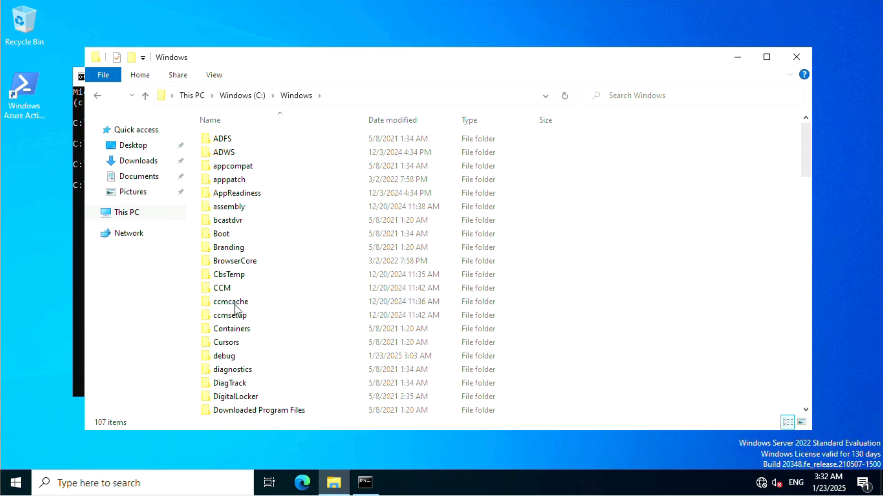
{"action": "double_click", "coordinate": [233, 315]}
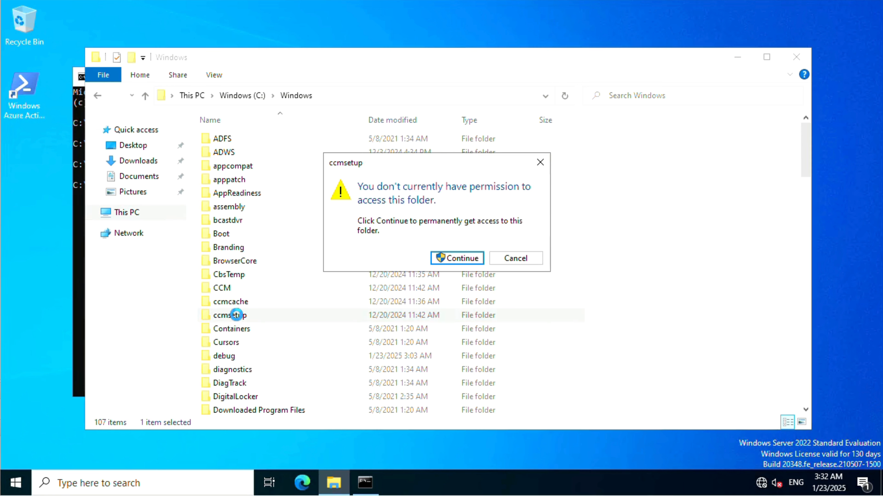
{"action": "left_click", "coordinate": [443, 258]}
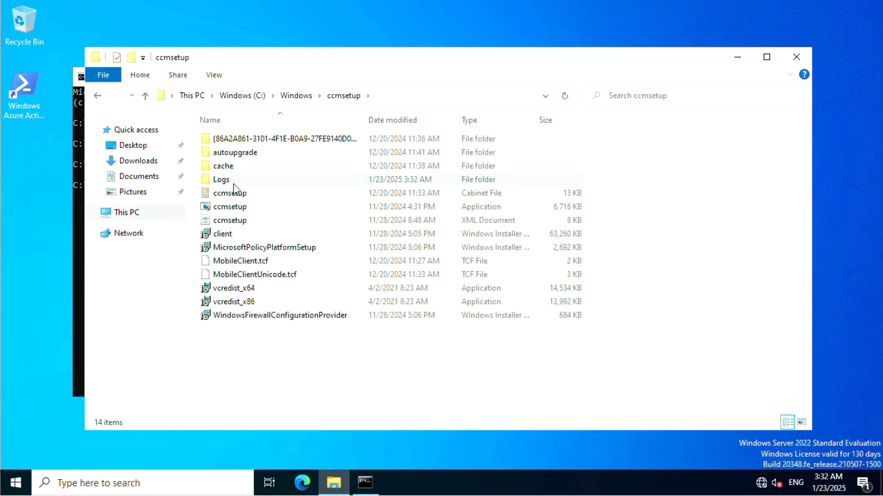
{"action": "double_click", "coordinate": [233, 183]}
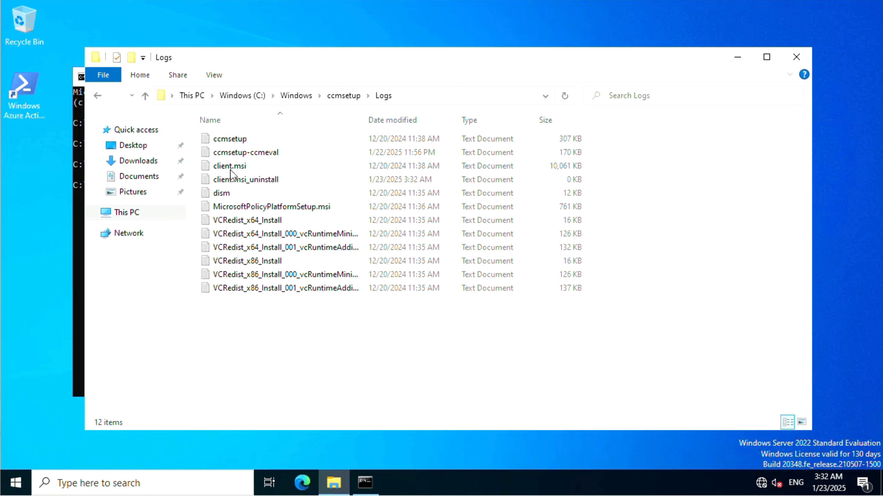
{"action": "left_click", "coordinate": [235, 166]}
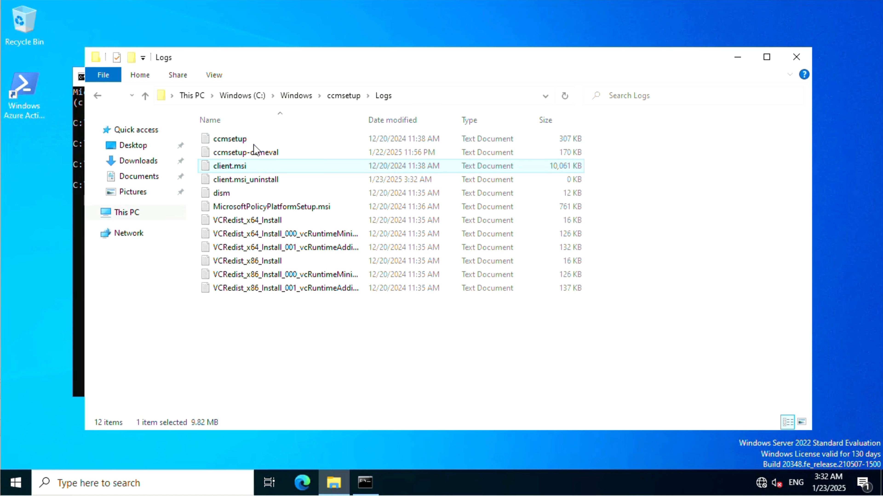
Launch CMTrace from the C:\Windows\CCM folder, make it the default viewer for log files, and close it
{"action": "left_click", "coordinate": [344, 101]}
{"action": "left_click", "coordinate": [309, 95]}
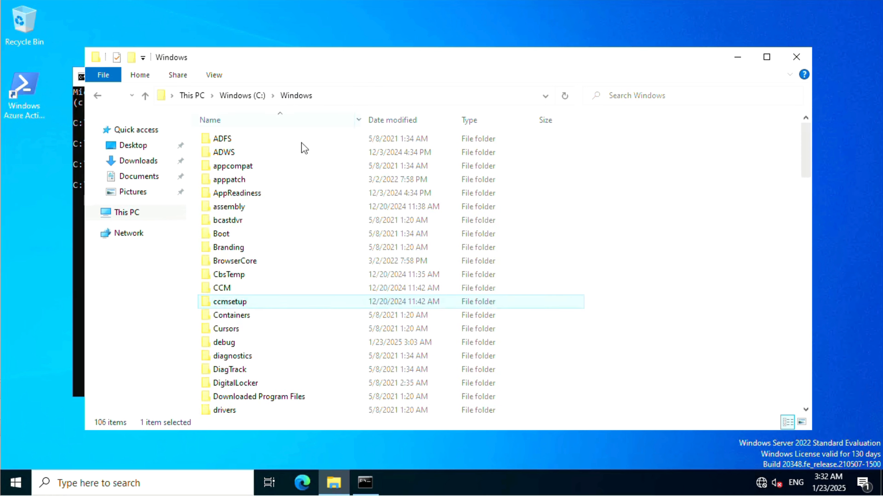
{"action": "double_click", "coordinate": [230, 289]}
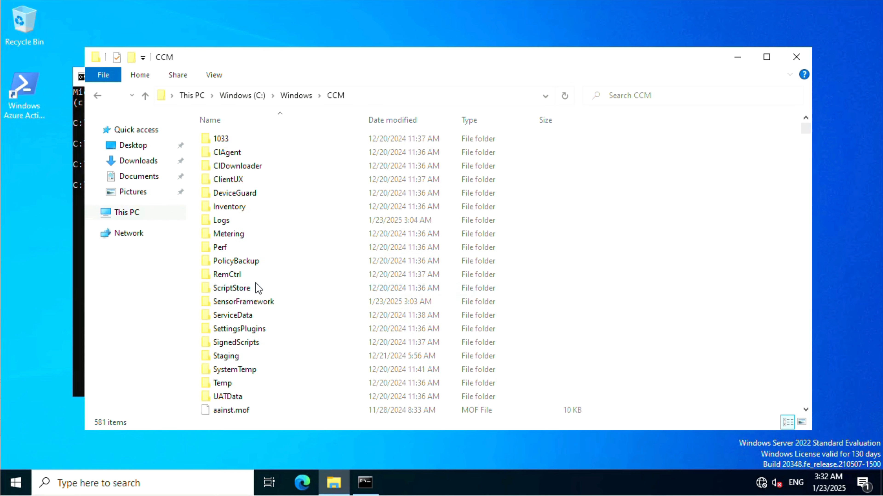
{"action": "type", "text": "cacmt"}
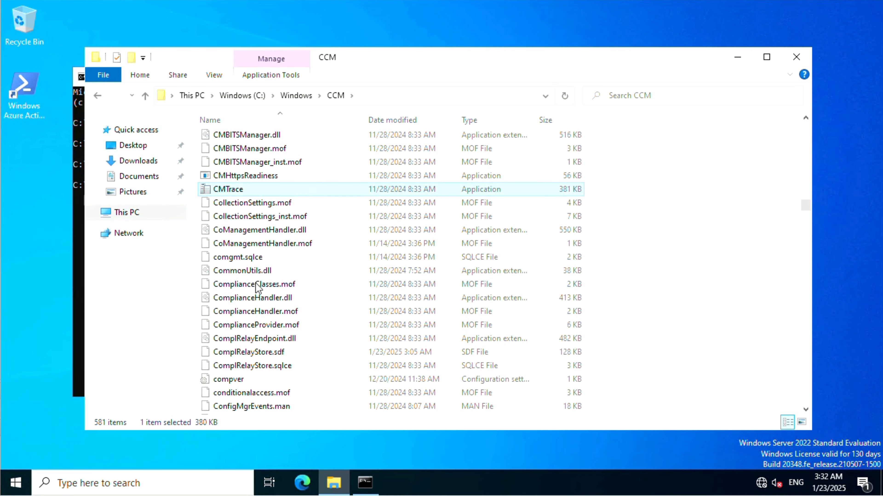
{"action": "scroll", "coordinate": [354, 242], "scroll_direction": "up", "scroll_amount": 2}
{"action": "key", "text": "Return"}
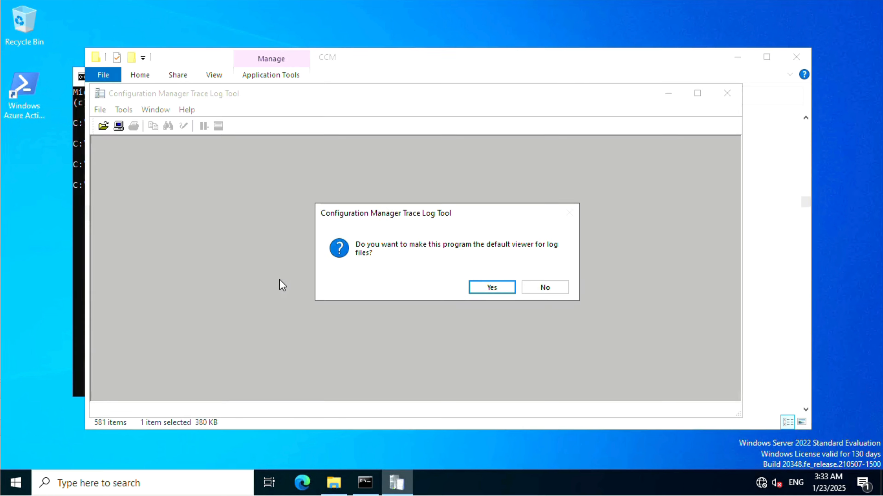
{"action": "left_click", "coordinate": [505, 288]}
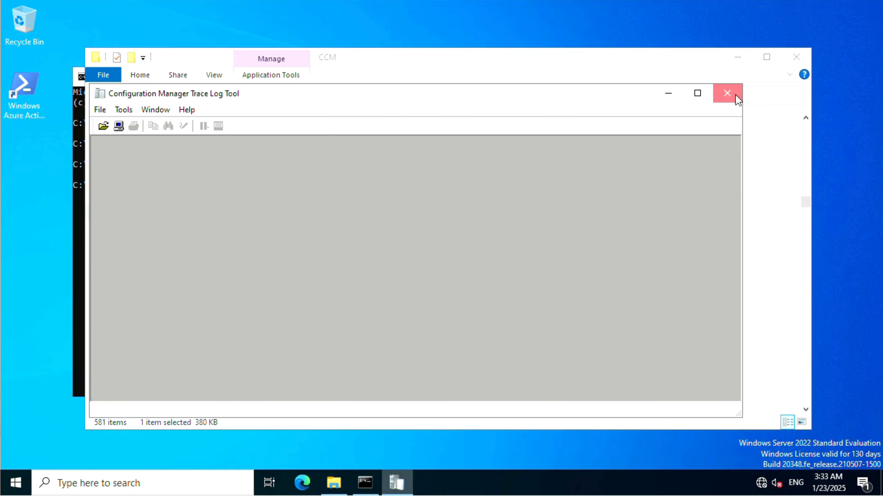
{"action": "left_click", "coordinate": [728, 92]}
Open the ccmsetup log from C:\Windows\ccmsetup\Logs in Configuration Manager Trace Log Tool and maximize the viewer
{"action": "left_click", "coordinate": [297, 95]}
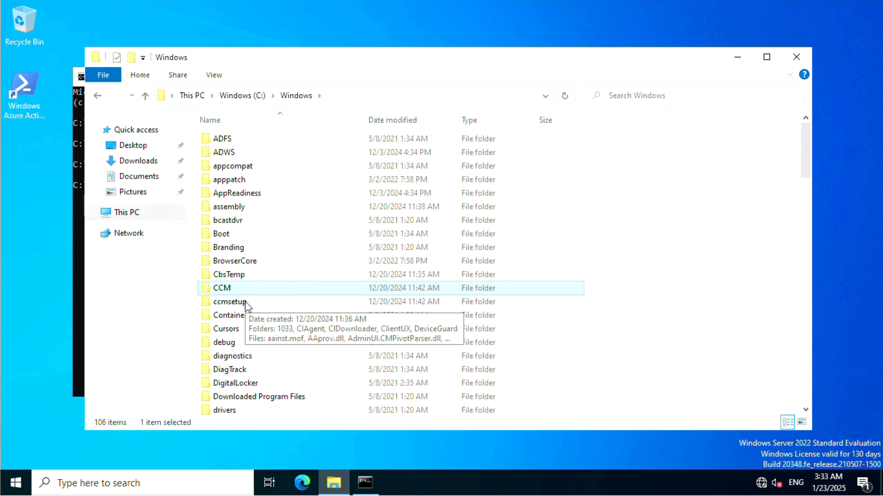
{"action": "double_click", "coordinate": [244, 301]}
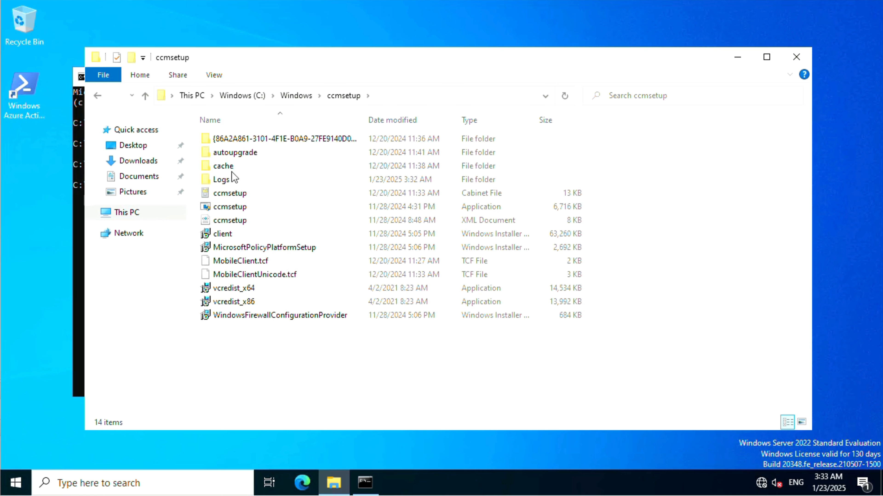
{"action": "double_click", "coordinate": [231, 181]}
{"action": "left_click", "coordinate": [258, 139]}
{"action": "right_click", "coordinate": [258, 139]}
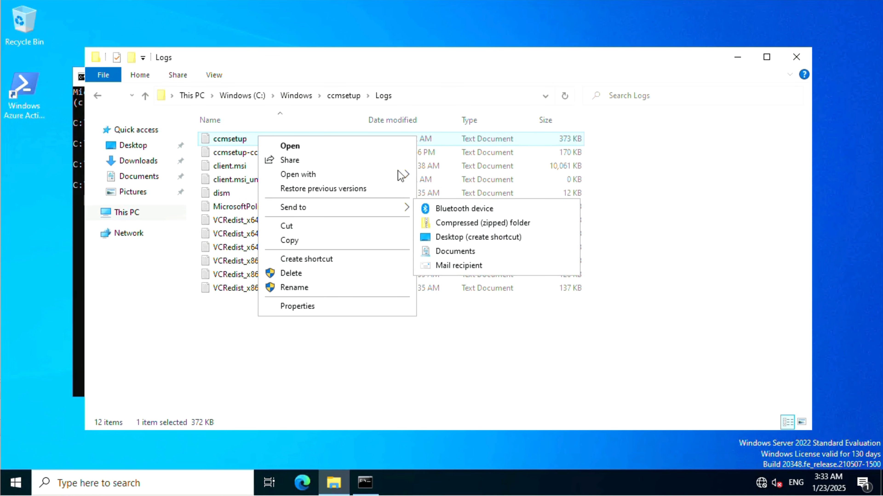
{"action": "mouse_move", "coordinate": [398, 172]}
{"action": "left_click", "coordinate": [458, 173]}
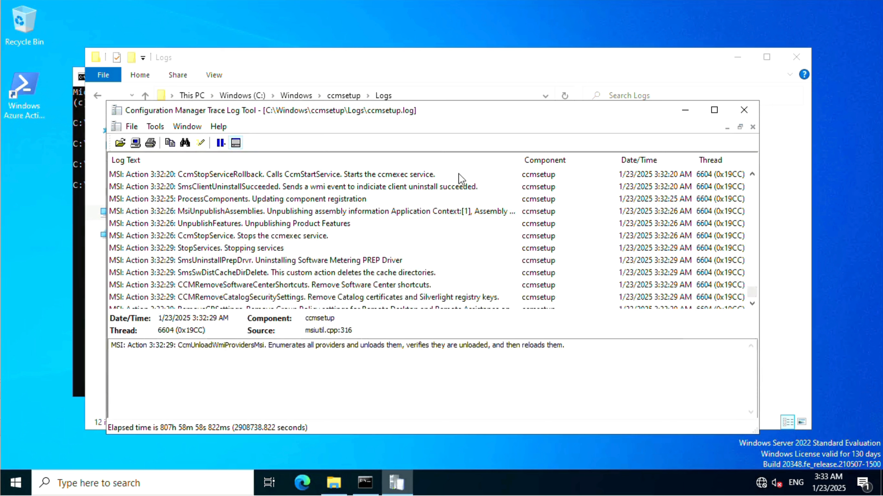
{"action": "left_click", "coordinate": [714, 110]}
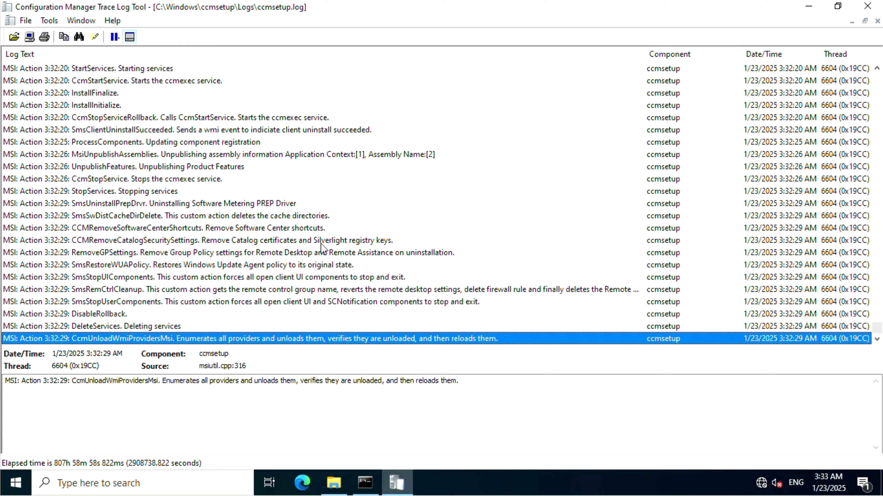
Examine the client uninstall entries in ccmsetup.log through the final line and close the log viewer
{"action": "left_click", "coordinate": [277, 239]}
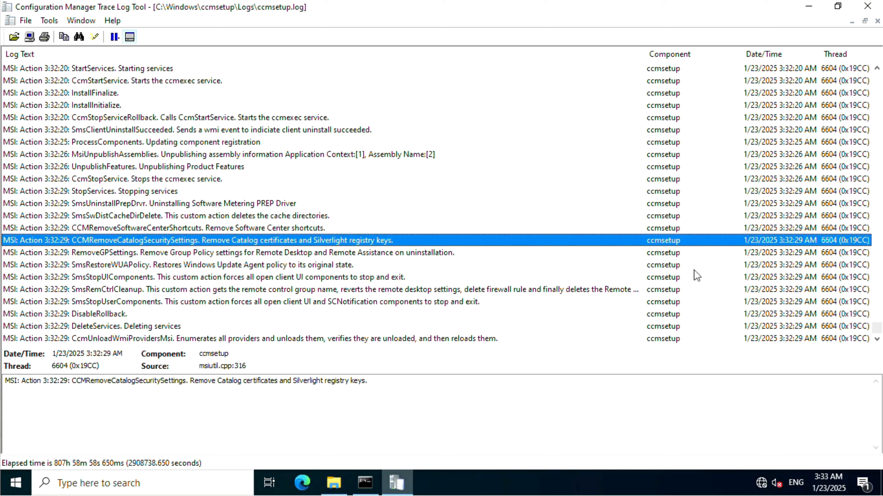
{"action": "left_click", "coordinate": [260, 339]}
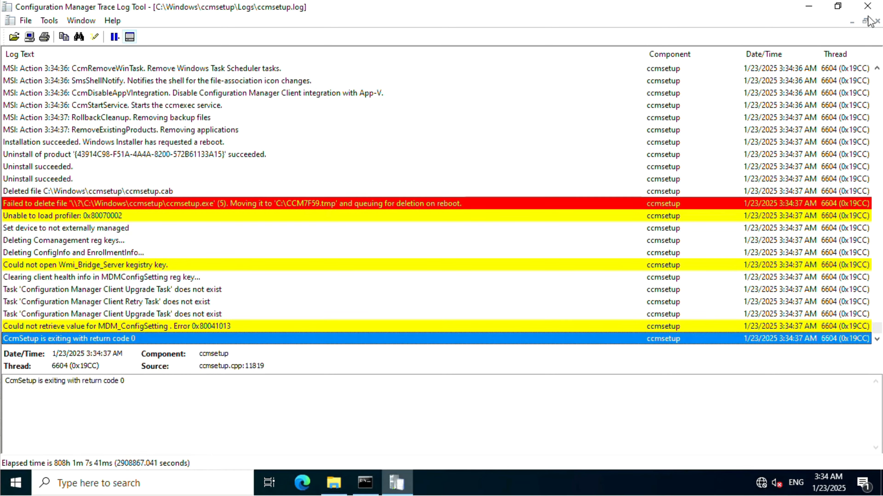
{"action": "left_click", "coordinate": [867, 6]}
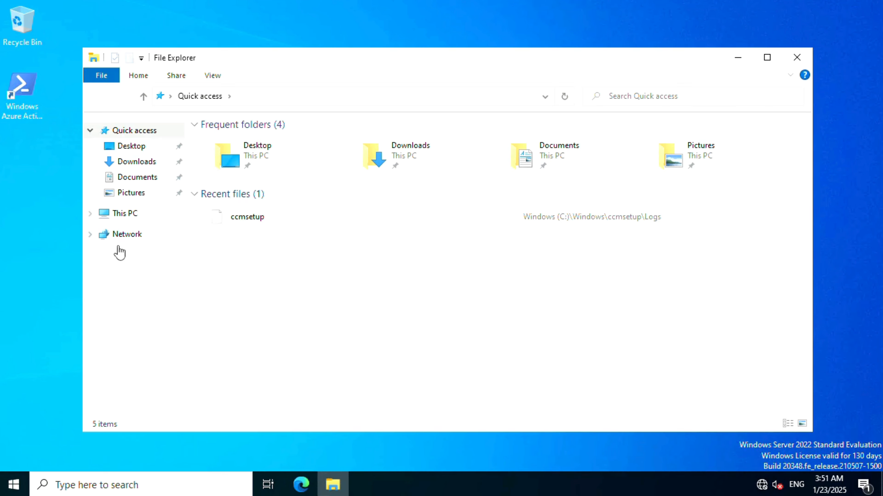
Delete the CCM and ccmsetup folders from C:\Windows
{"action": "left_click", "coordinate": [129, 215]}
{"action": "left_click", "coordinate": [290, 288]}
{"action": "double_click", "coordinate": [290, 288]}
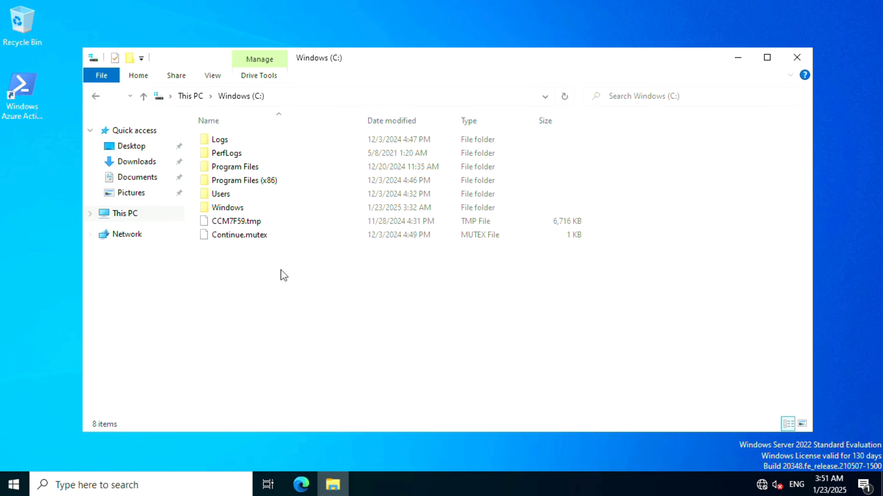
{"action": "left_click", "coordinate": [250, 208]}
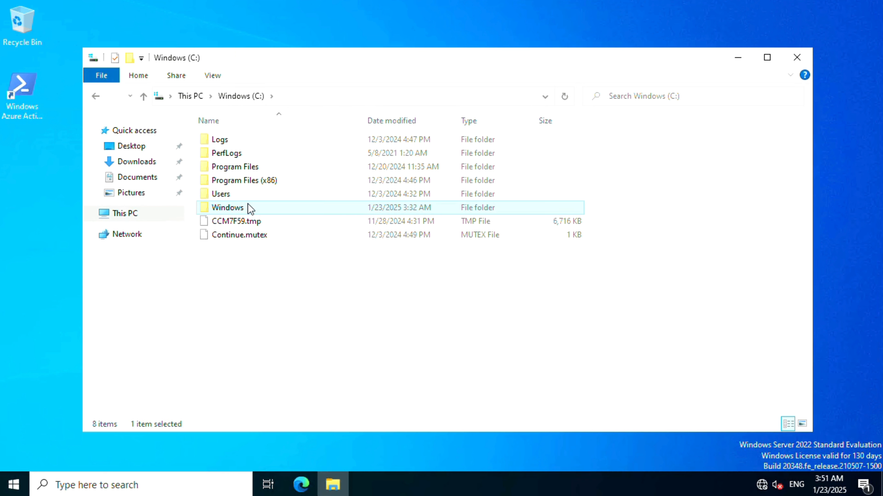
{"action": "double_click", "coordinate": [252, 210]}
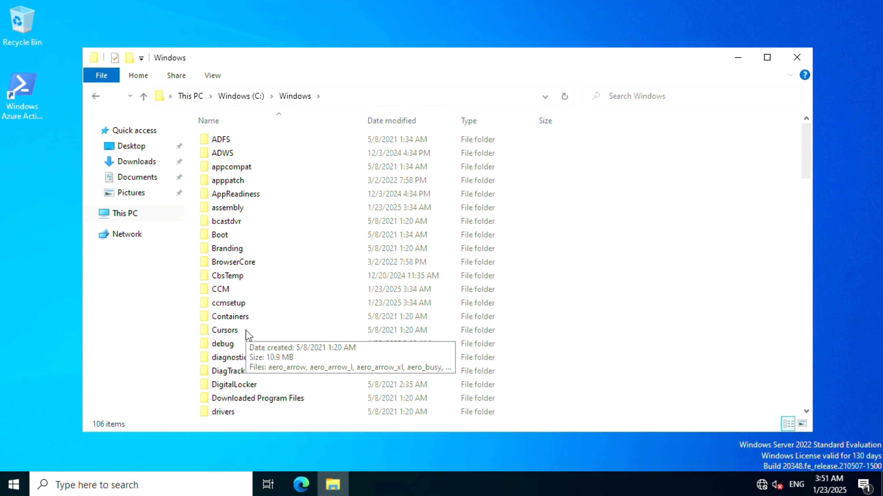
{"action": "left_click", "coordinate": [246, 306]}
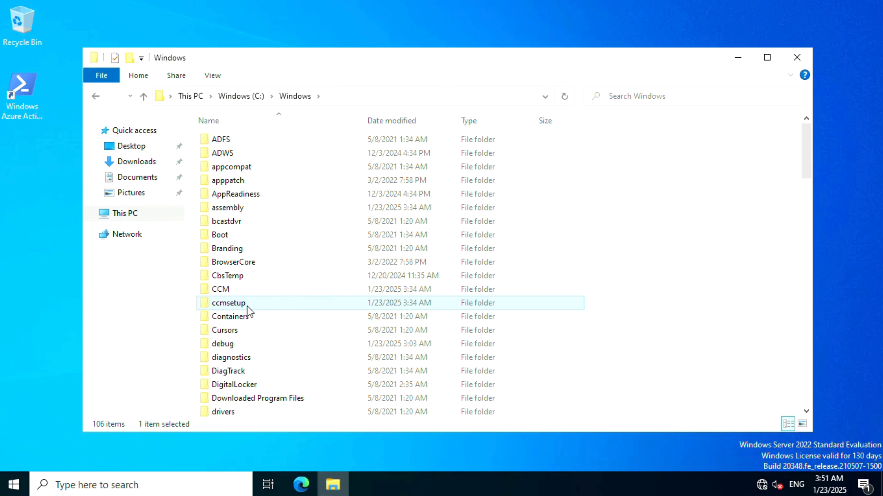
{"action": "key", "text": "shift+Up"}
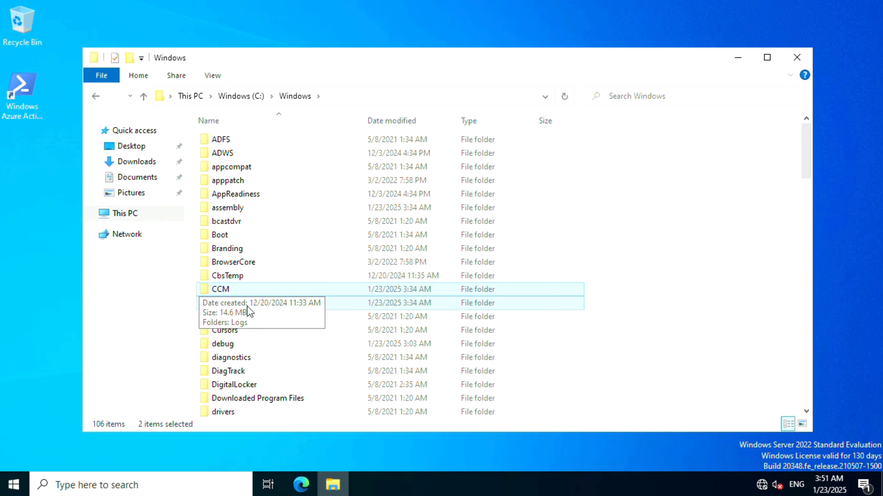
{"action": "right_click", "coordinate": [246, 305]}
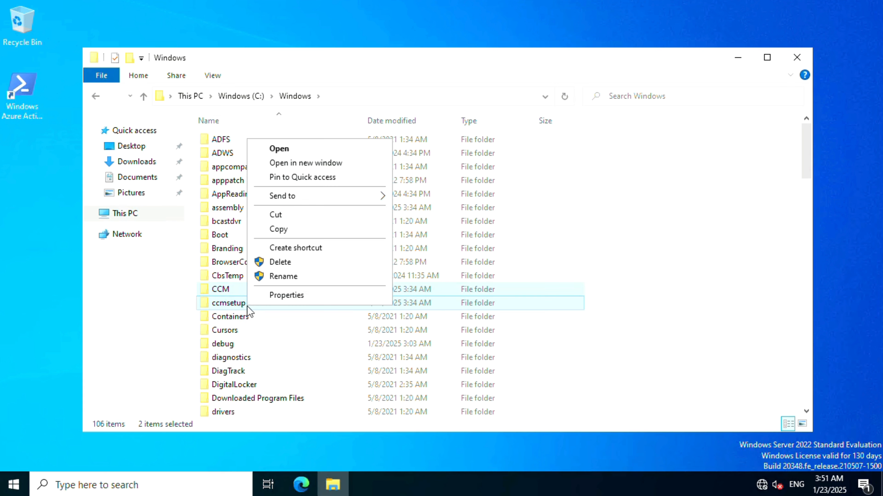
{"action": "left_click", "coordinate": [282, 263]}
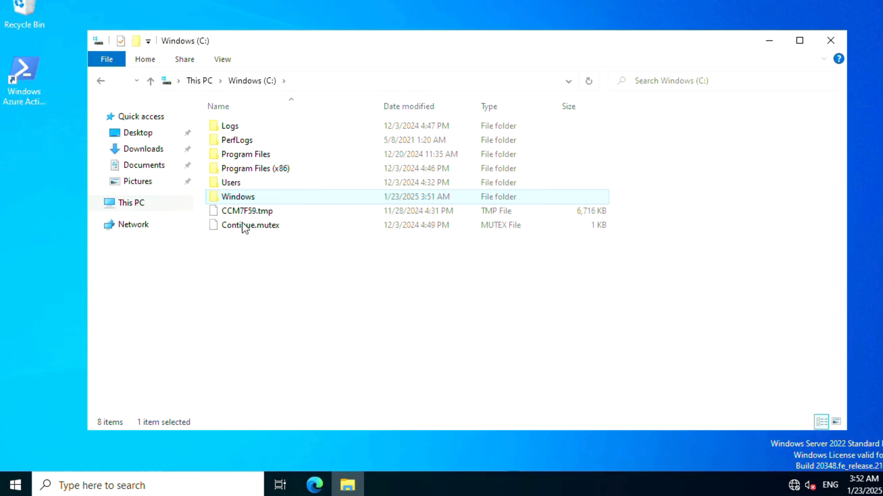
Delete the SMSCFG configuration settings file from C:\Windows
{"action": "double_click", "coordinate": [285, 196]}
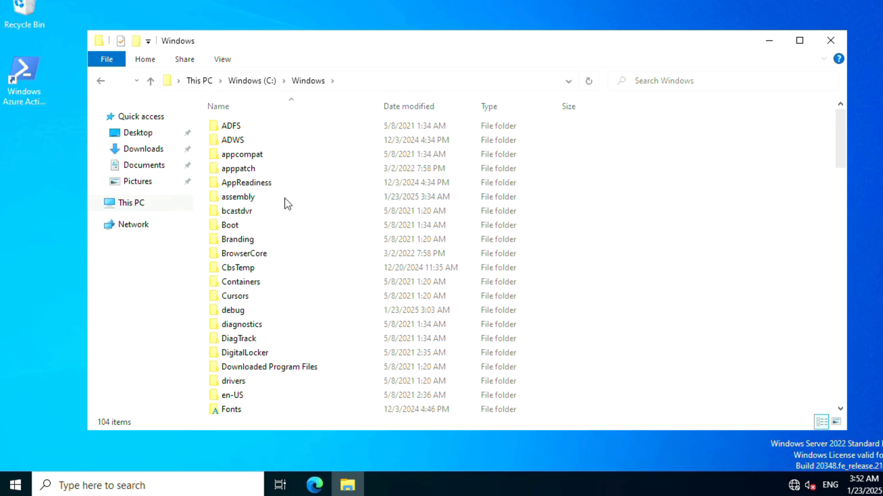
{"action": "left_click", "coordinate": [285, 281]}
{"action": "type", "text": "sm"}
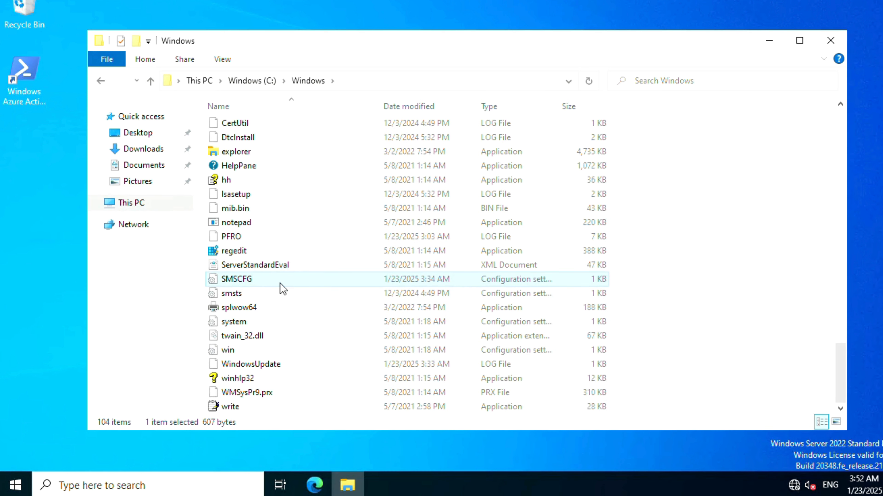
{"action": "right_click", "coordinate": [248, 276]}
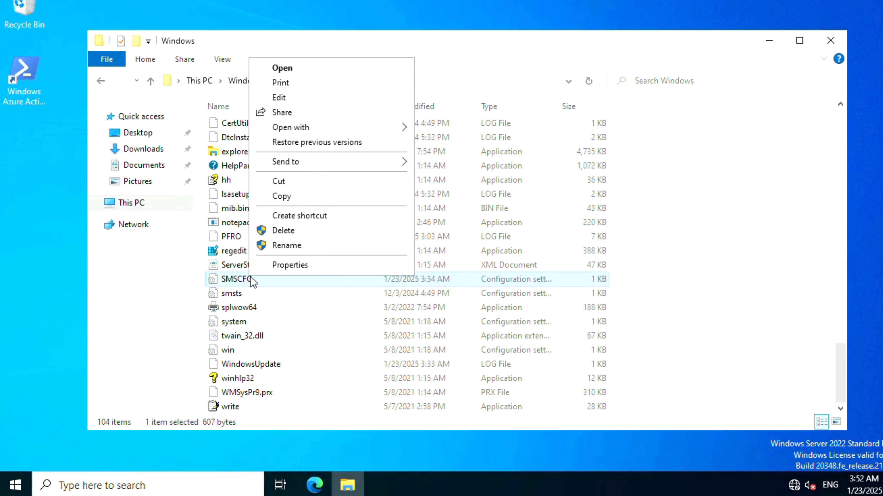
{"action": "left_click", "coordinate": [303, 231]}
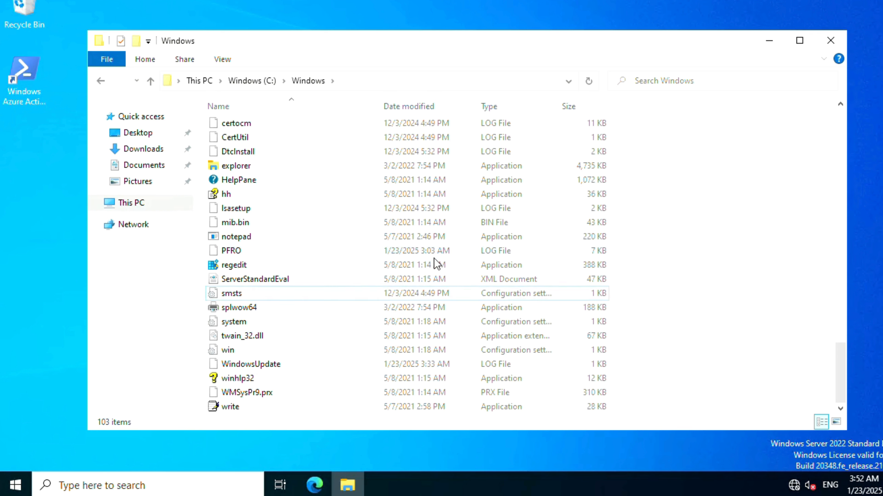
{"action": "left_click", "coordinate": [300, 275]}
{"action": "key", "text": "Down"}
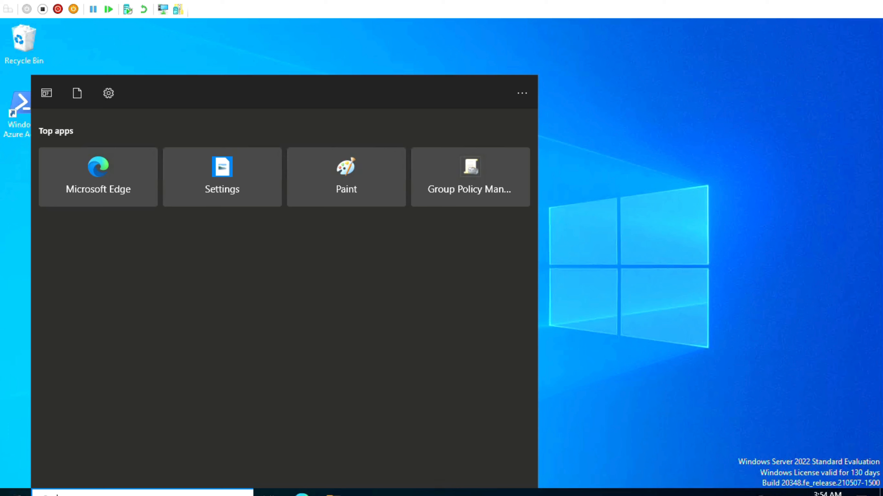
Open Registry Editor with elevated permission and maximize its window
{"action": "type", "text": "re"}
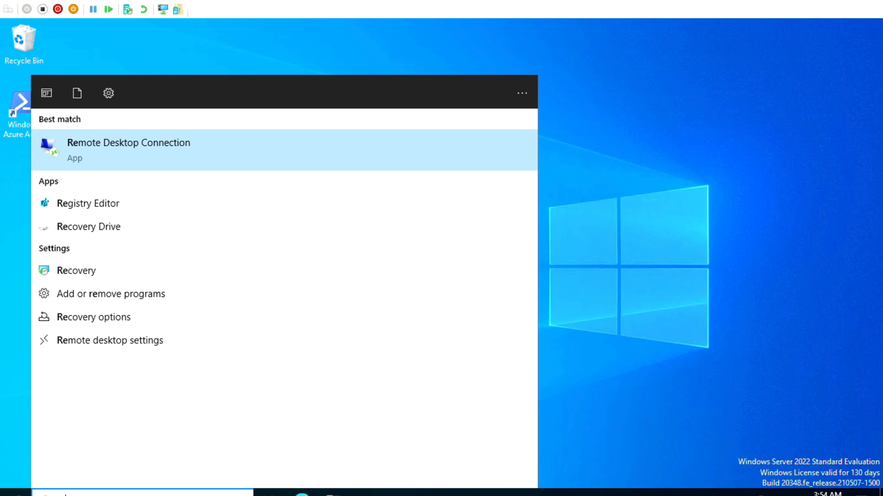
{"action": "type", "text": "gedirt"}
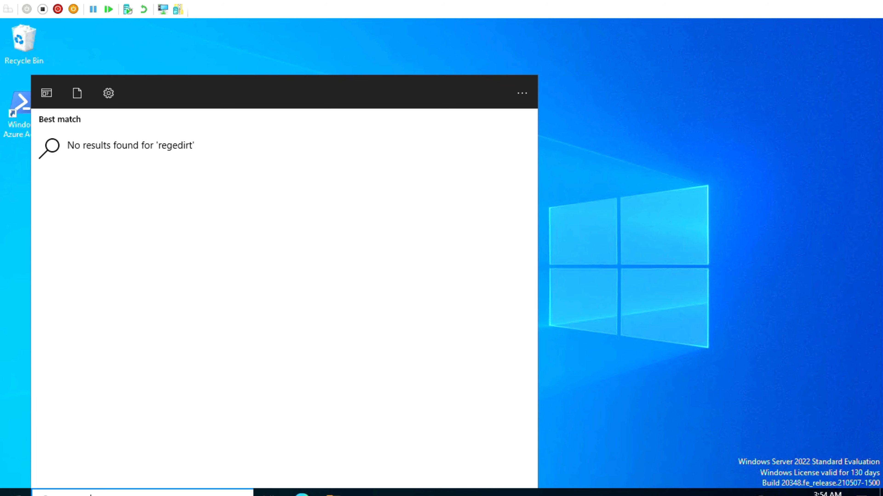
{"action": "key", "text": "BackSpace"}
{"action": "key", "text": "BackSpace"}
{"action": "type", "text": "t"}
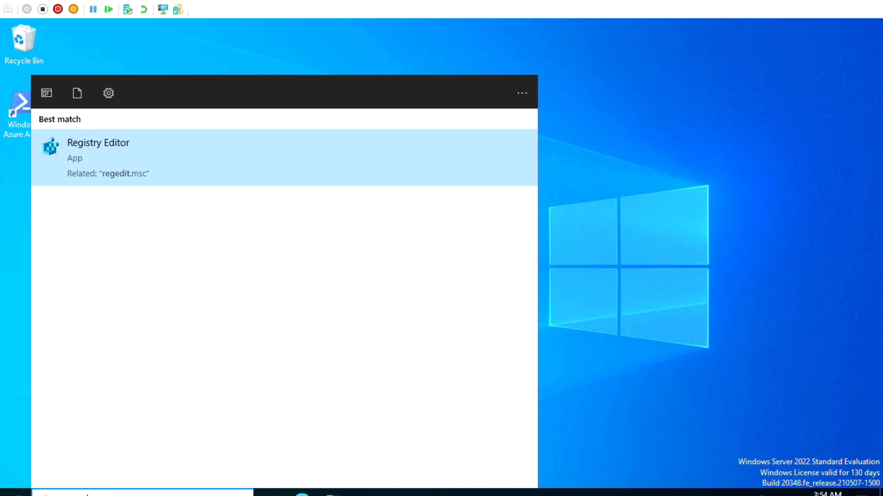
{"action": "key", "text": "Return"}
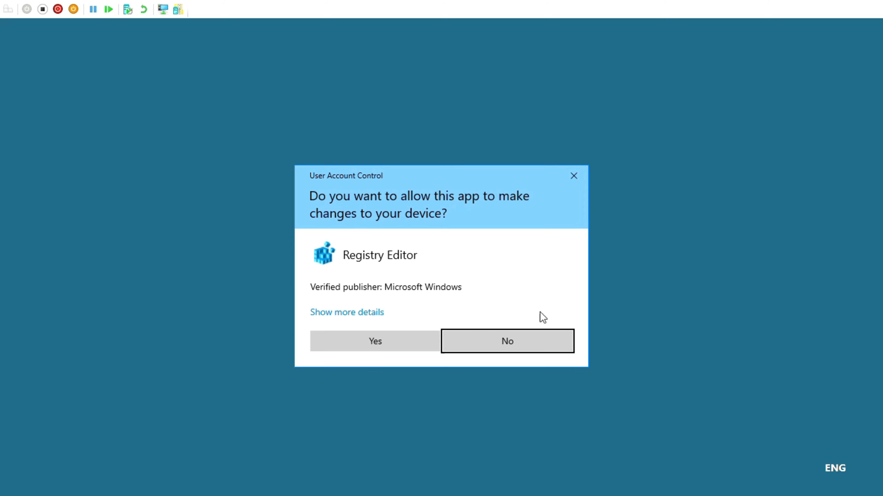
{"action": "left_click", "coordinate": [374, 344]}
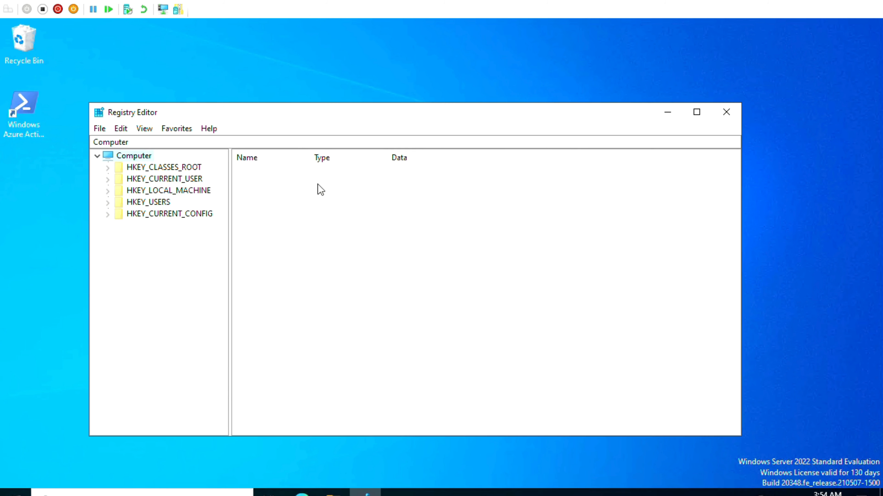
{"action": "double_click", "coordinate": [416, 111]}
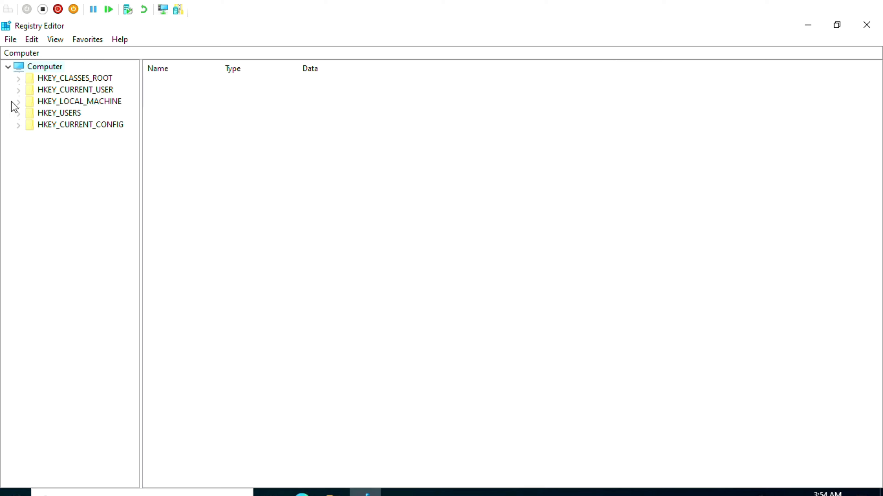
Delete the CCMSetup key under HKEY_LOCAL_MACHINE\SOFTWARE\Microsoft
{"action": "left_click", "coordinate": [18, 102]}
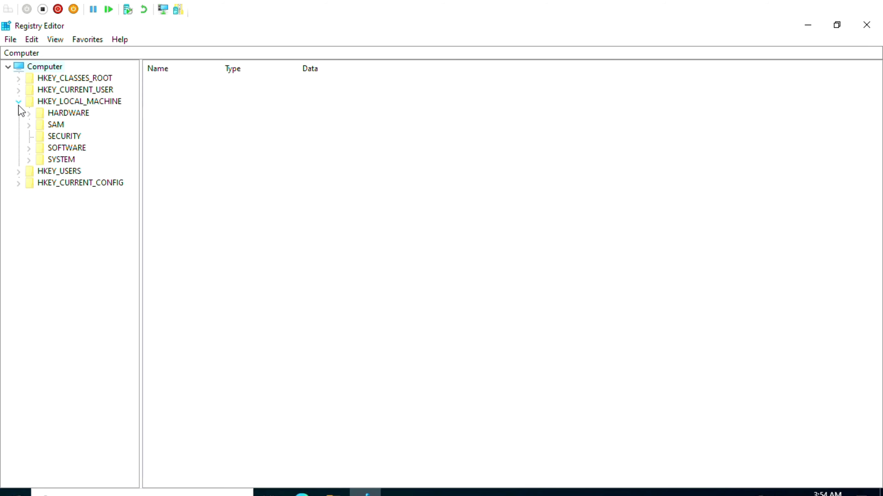
{"action": "left_click", "coordinate": [28, 148]}
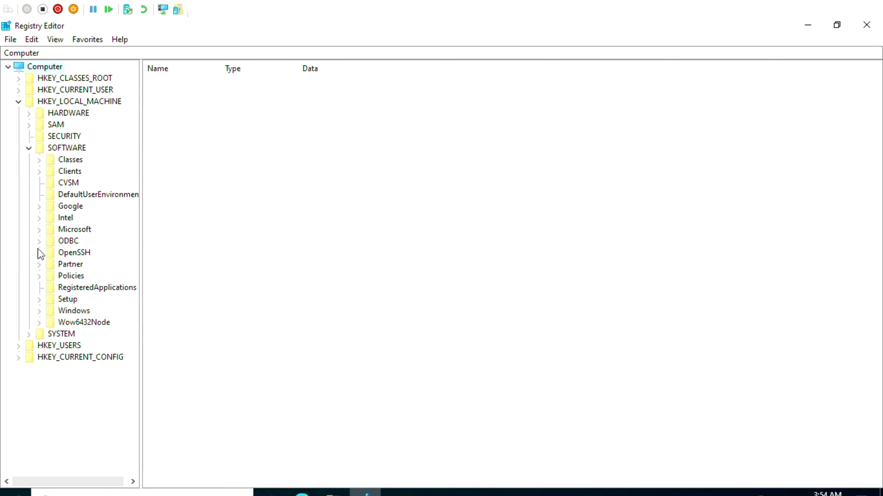
{"action": "left_click", "coordinate": [39, 230]}
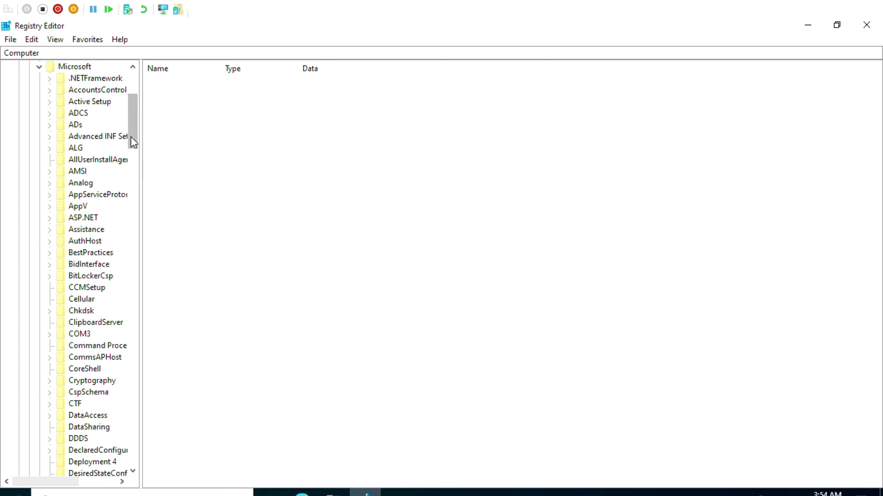
{"action": "left_click", "coordinate": [83, 334]}
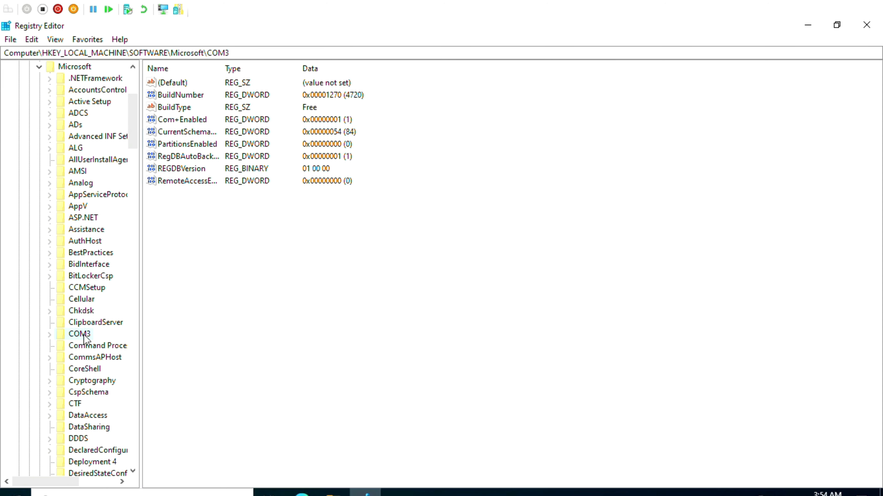
{"action": "key", "text": "Up"}
{"action": "key", "text": "Up"}
{"action": "key", "text": "Up"}
{"action": "key", "text": "Up"}
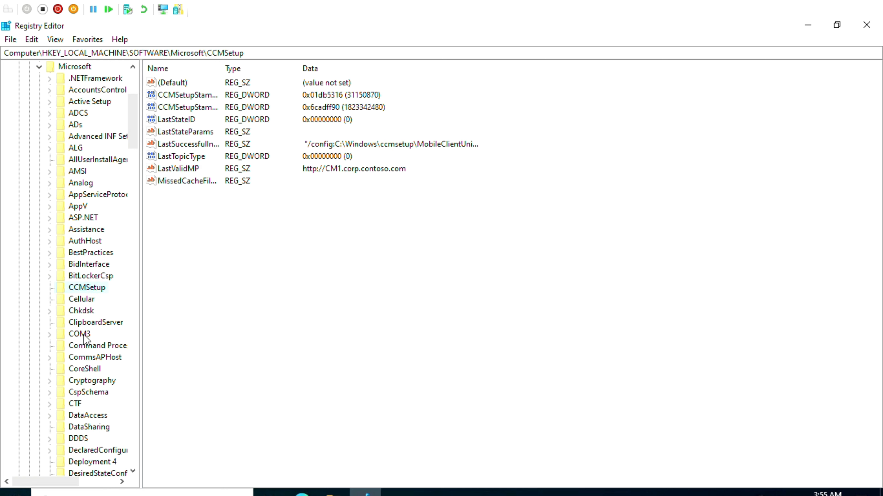
{"action": "right_click", "coordinate": [84, 290]}
{"action": "left_click", "coordinate": [124, 345]}
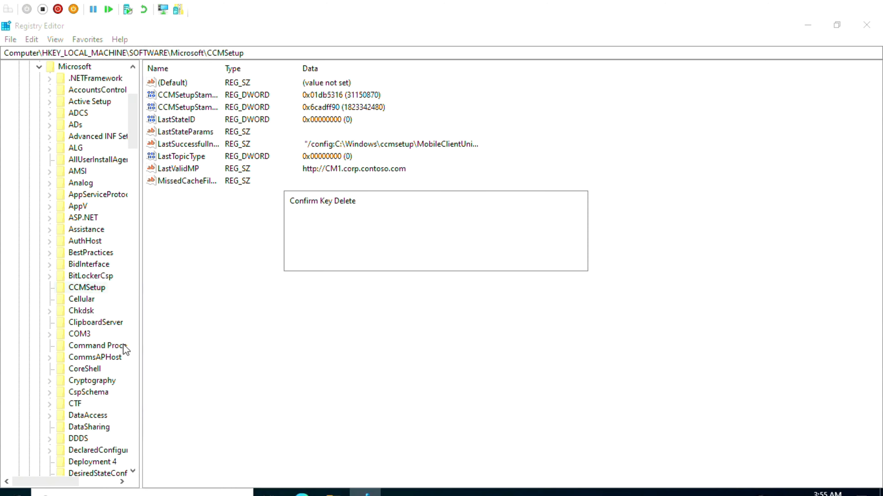
{"action": "left_click", "coordinate": [525, 260]}
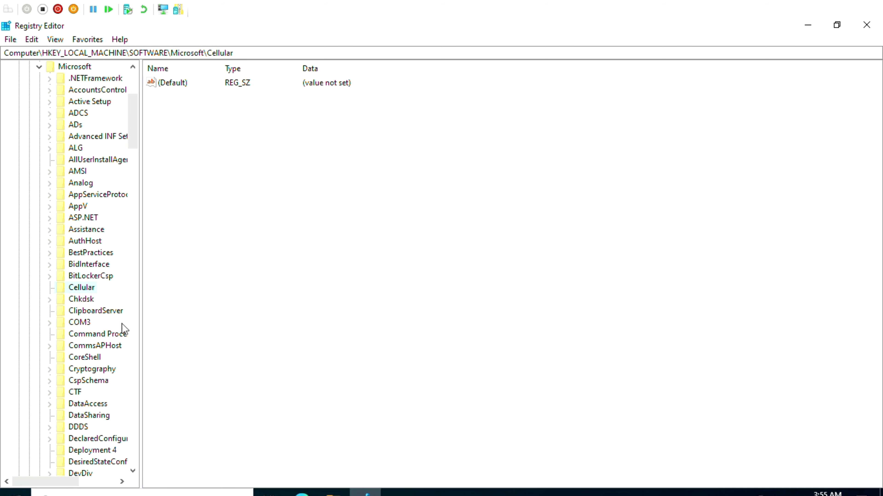
Delete the SMS key and its subkeys under HKEY_LOCAL_MACHINE\SOFTWARE\Microsoft, and close Registry Editor
{"action": "left_click", "coordinate": [90, 335]}
{"action": "type", "text": "sms"}
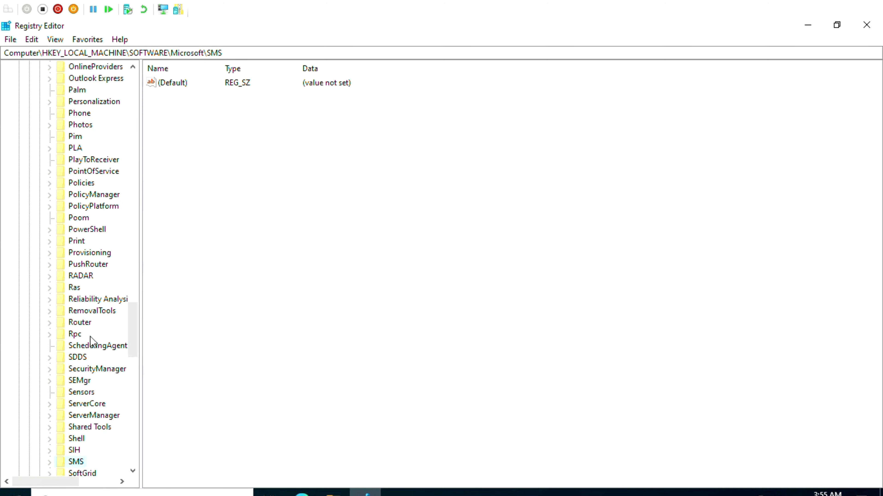
{"action": "right_click", "coordinate": [76, 464]}
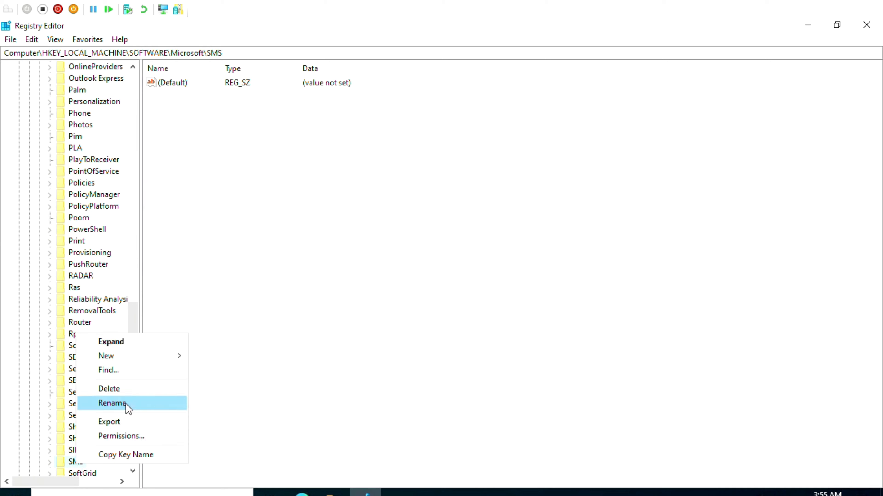
{"action": "left_click", "coordinate": [127, 394]}
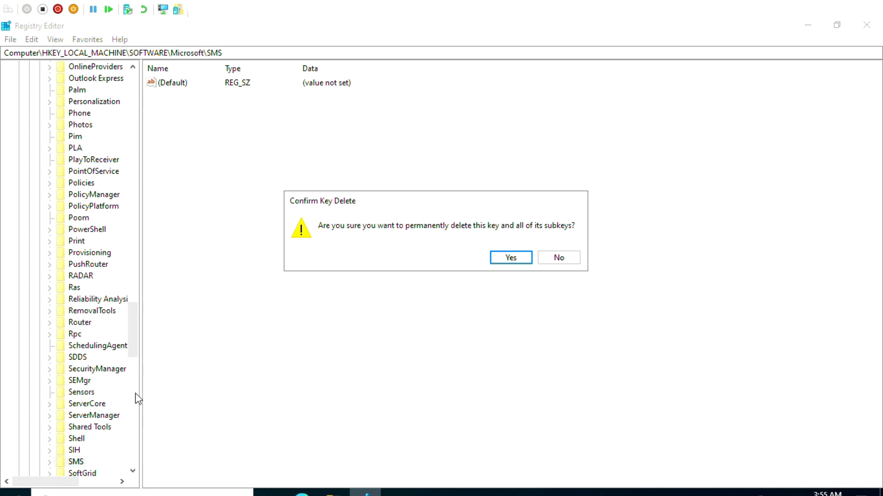
{"action": "left_click", "coordinate": [517, 259]}
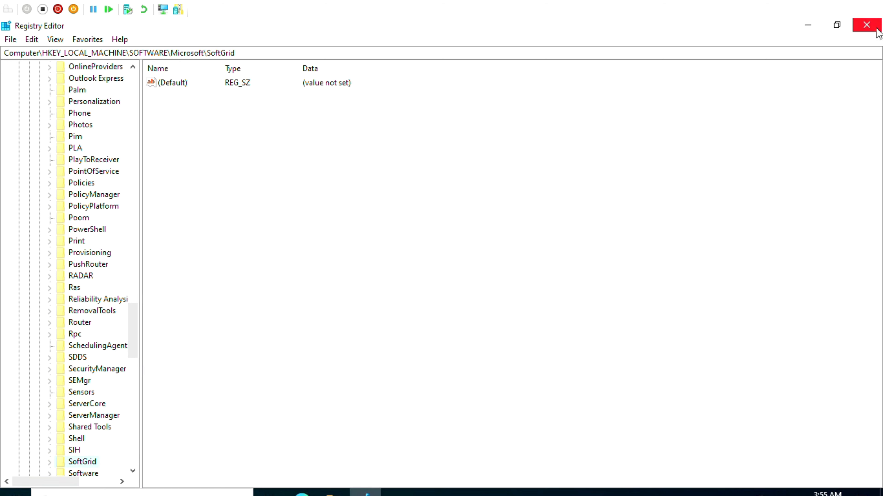
{"action": "left_click", "coordinate": [866, 25]}
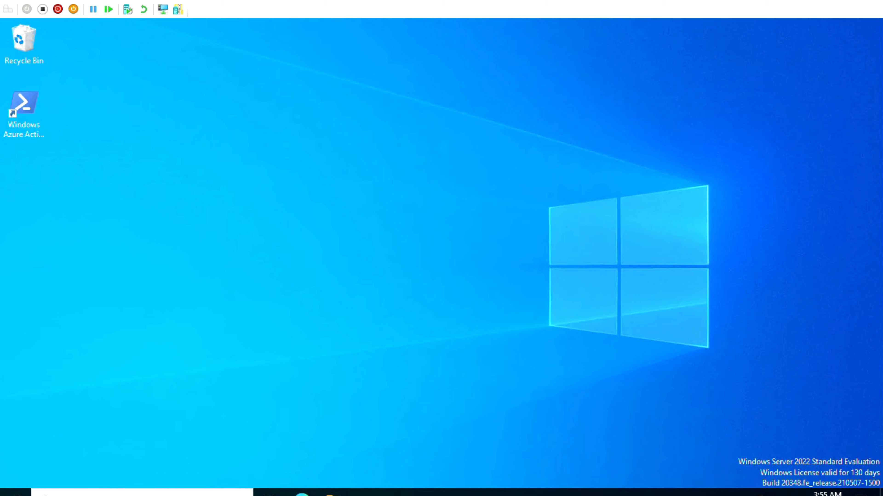
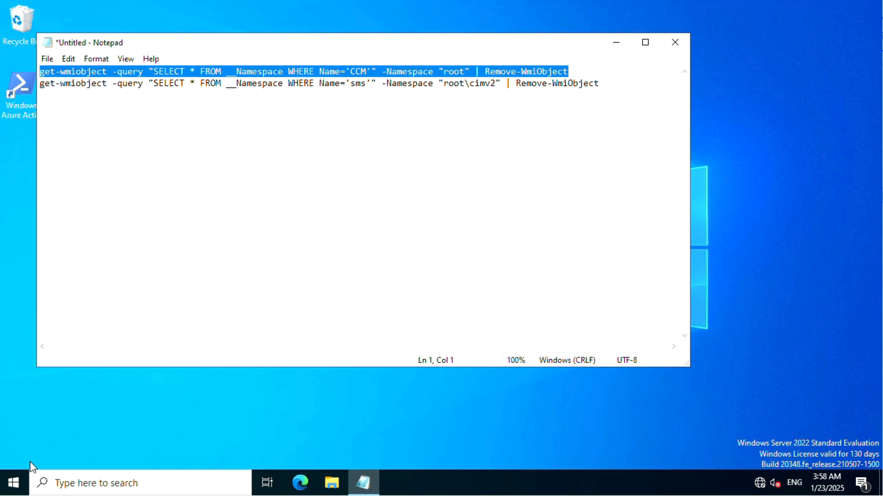
Open Windows PowerShell with elevated permission and run the copied get-wmiobject command that removes the CCM namespace from root
{"action": "left_click", "coordinate": [15, 482]}
{"action": "type", "text": "power"}
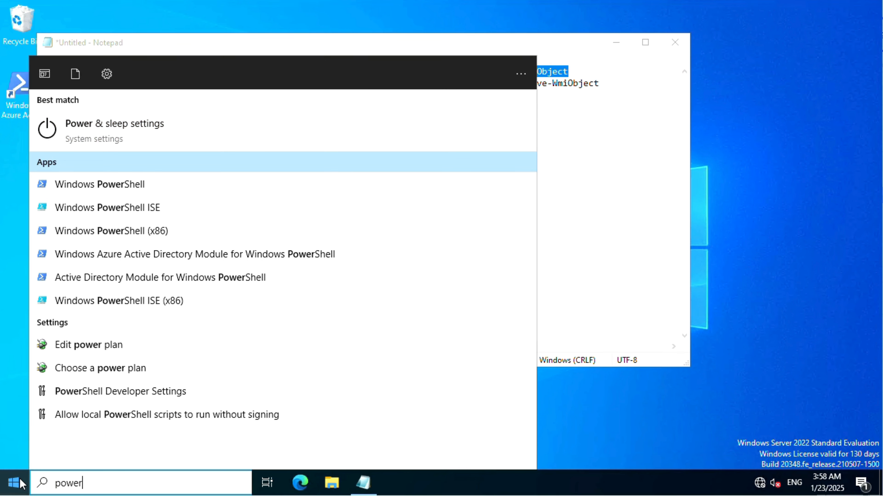
{"action": "key", "text": "Down"}
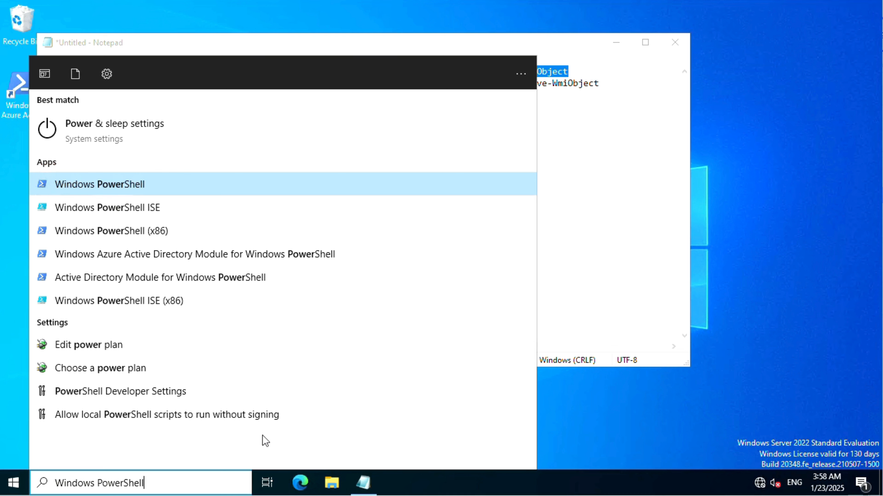
{"action": "right_click", "coordinate": [125, 185]}
{"action": "left_click", "coordinate": [164, 205]}
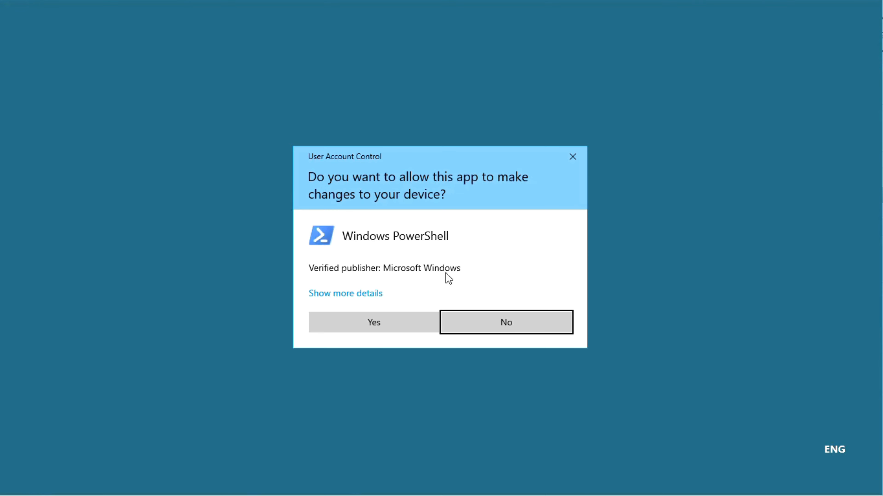
{"action": "left_click", "coordinate": [382, 319]}
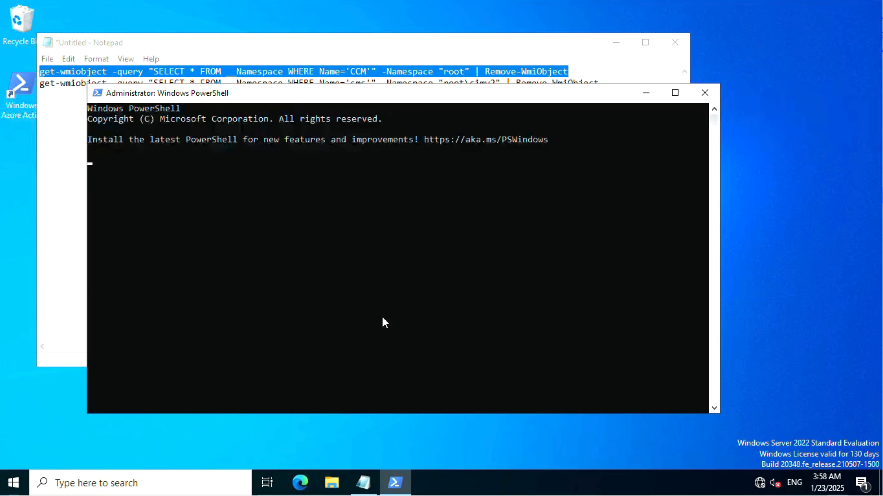
{"action": "right_click", "coordinate": [292, 255]}
{"action": "key", "text": "Return"}
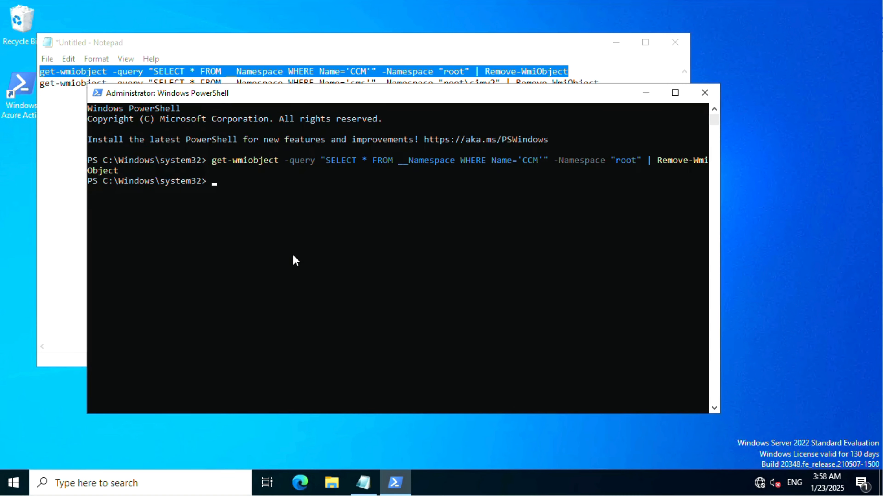
Minimize PowerShell and select the second Notepad command, which removes the sms namespace from root\cimv2
{"action": "left_click", "coordinate": [650, 93]}
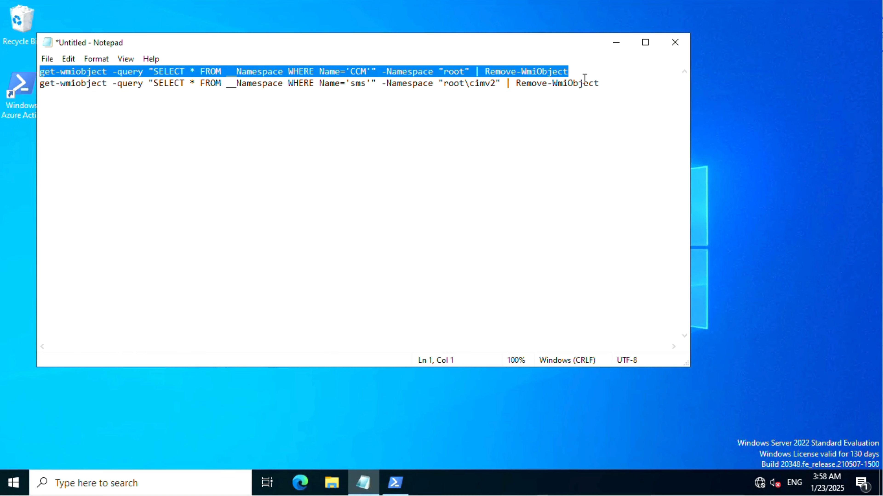
{"action": "left_click_drag", "start_coordinate": [611, 87], "coordinate": [34, 83]}
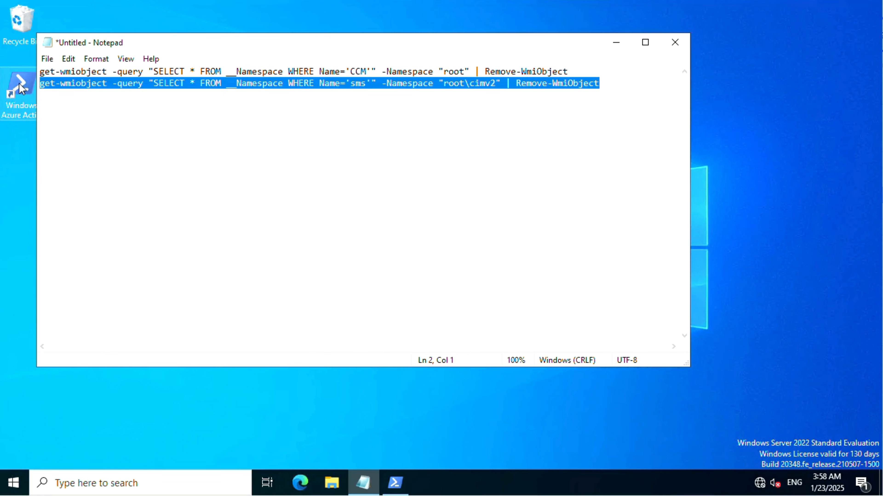
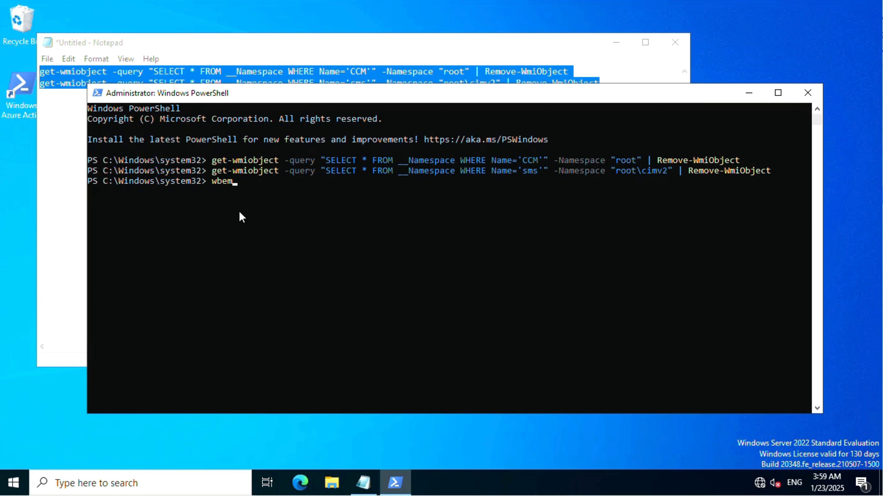
Launch wbemtest from PowerShell and open the connection settings for choosing a WMI namespace
{"action": "type", "text": "test"}
{"action": "key", "text": "Return"}
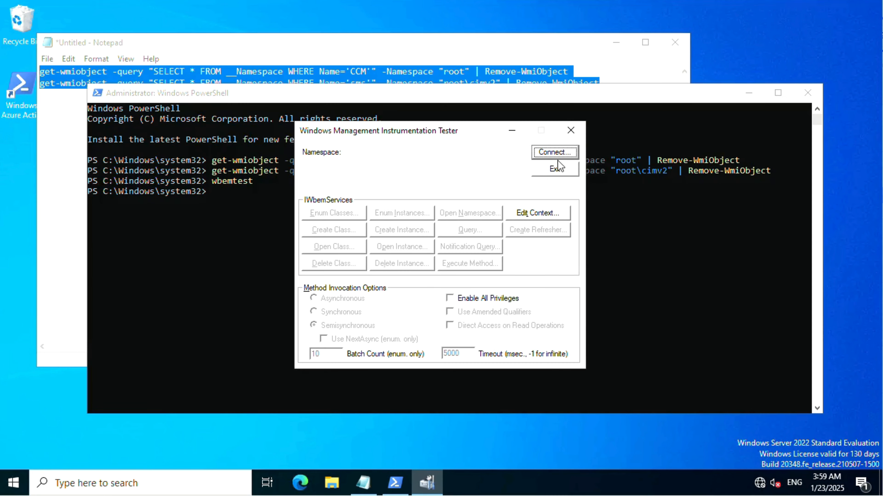
{"action": "left_click", "coordinate": [555, 153]}
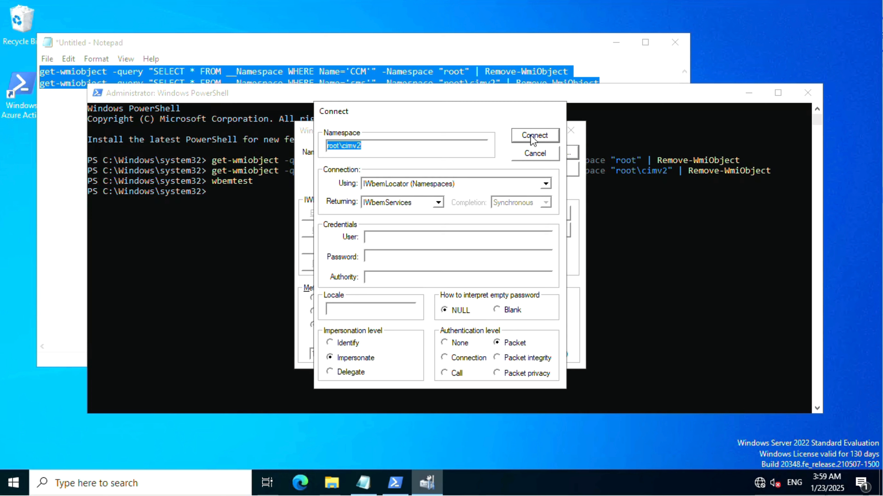